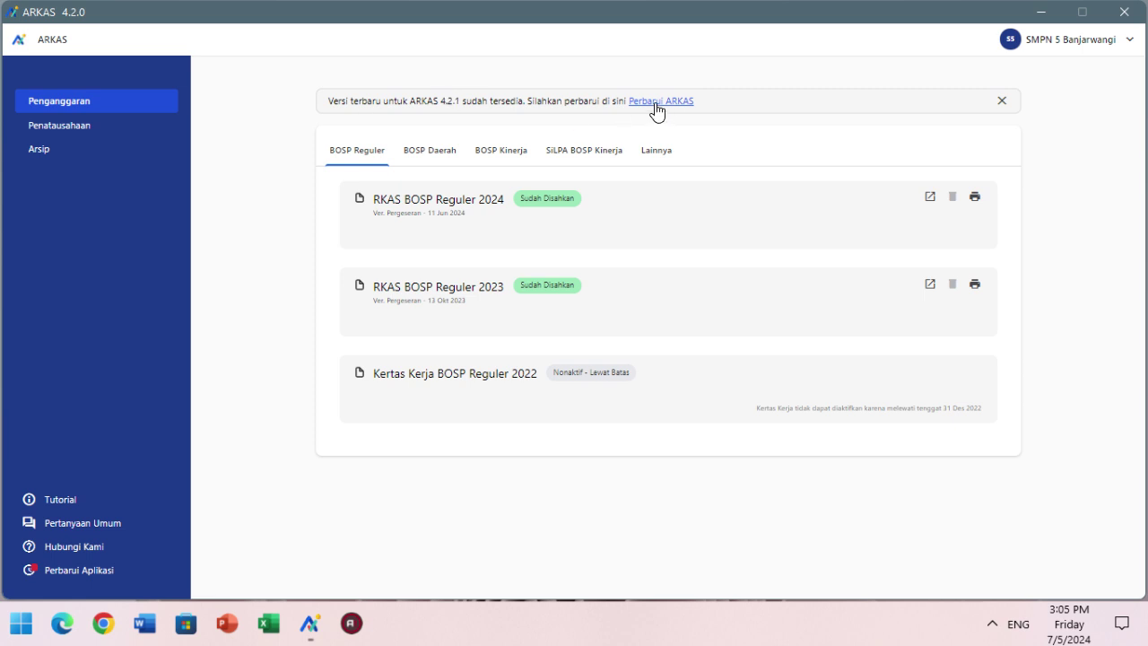
- From Perbarui Aplikasi, check for a newer version and download the ARKAS 4.2.1 update
left_click(82, 576)
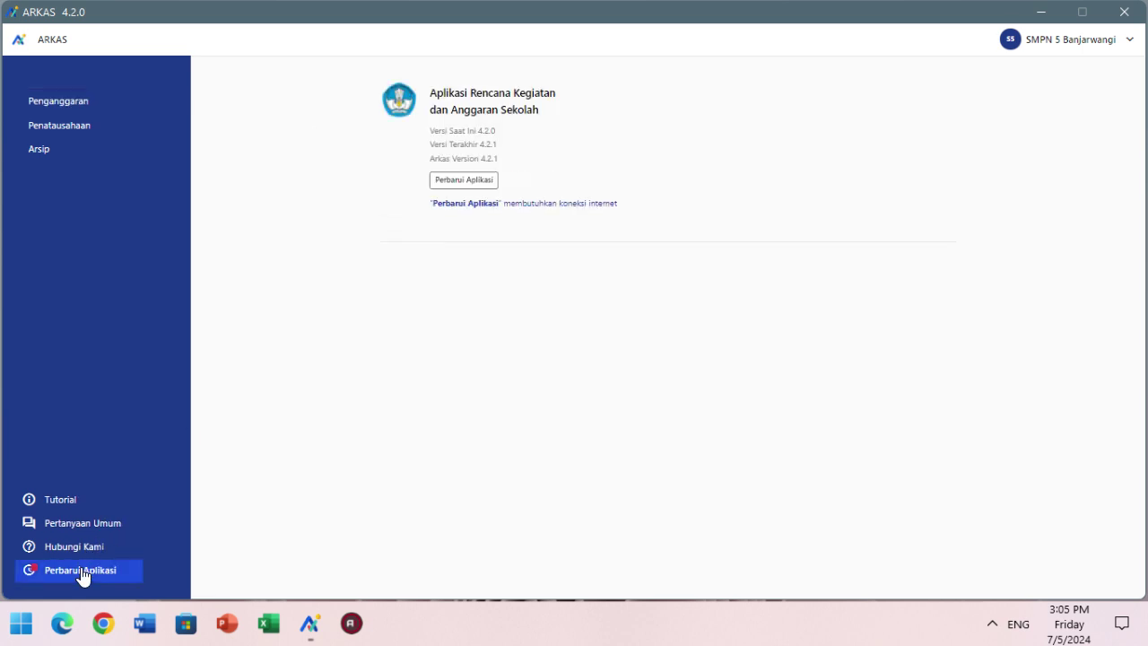
left_click(467, 179)
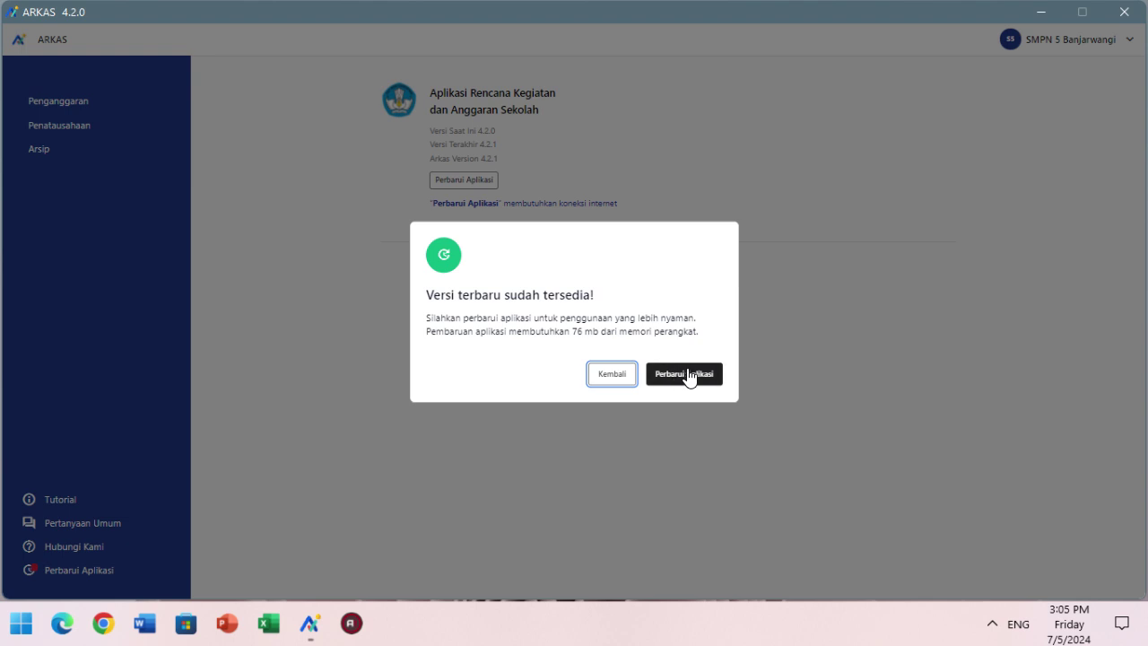
left_click(685, 376)
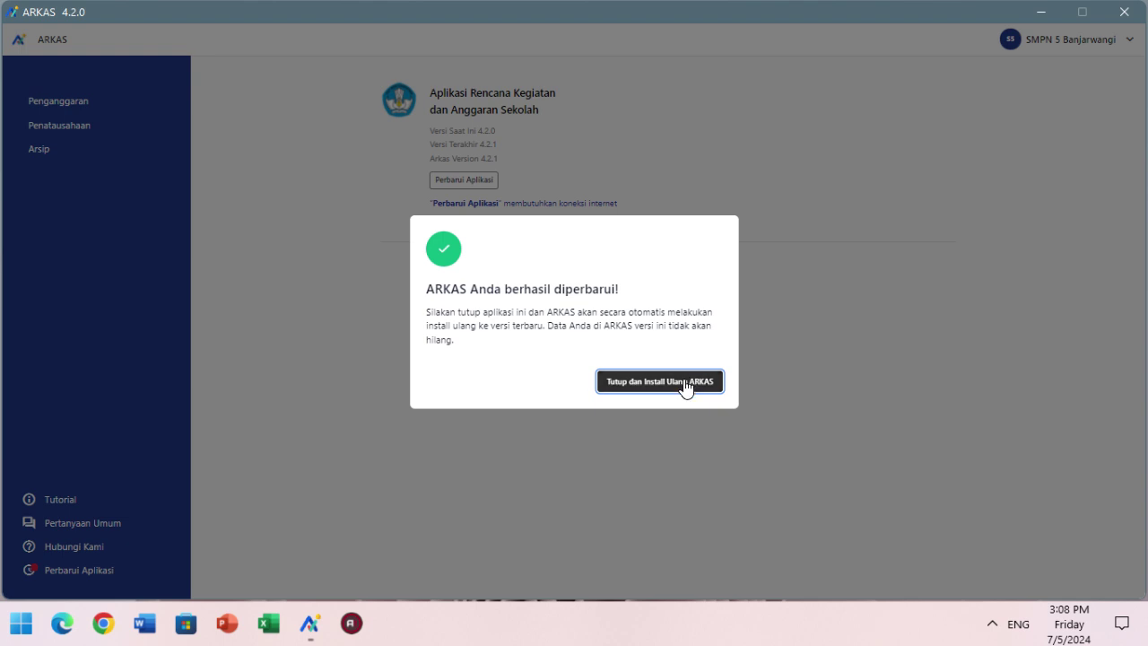
- After the download completes, close ARKAS so the 4.2.1 reinstall begins
left_click(686, 384)
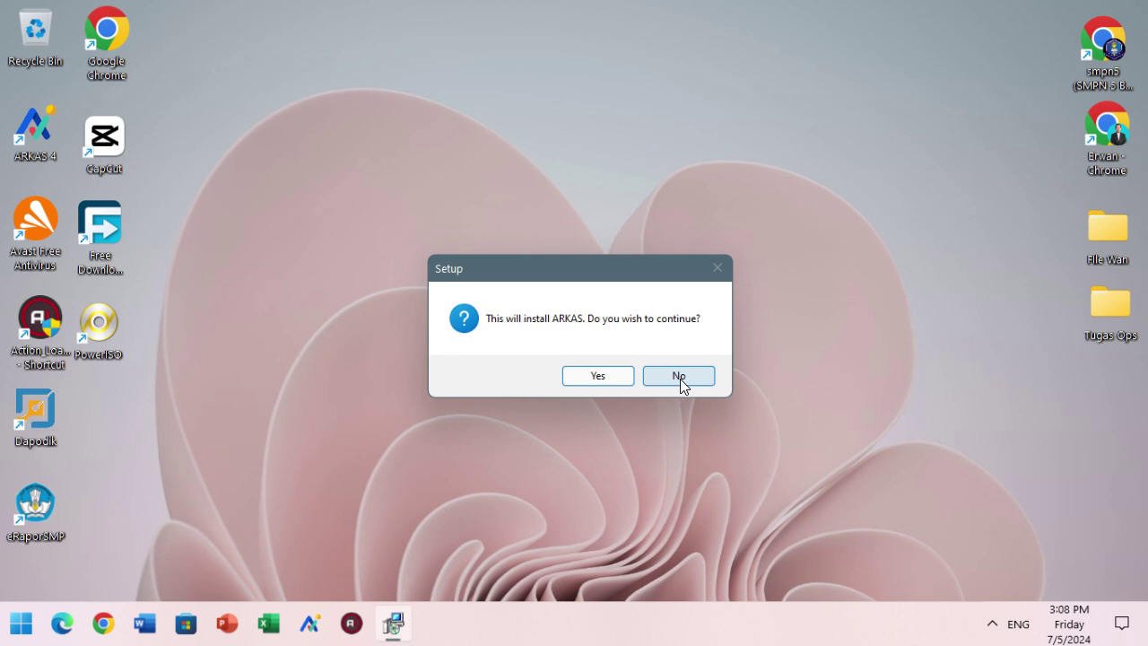
- Install ARKAS 4.2.1: accept the license, skip the desktop shortcut, and finish with Launch ARKAS checked
left_click(599, 376)
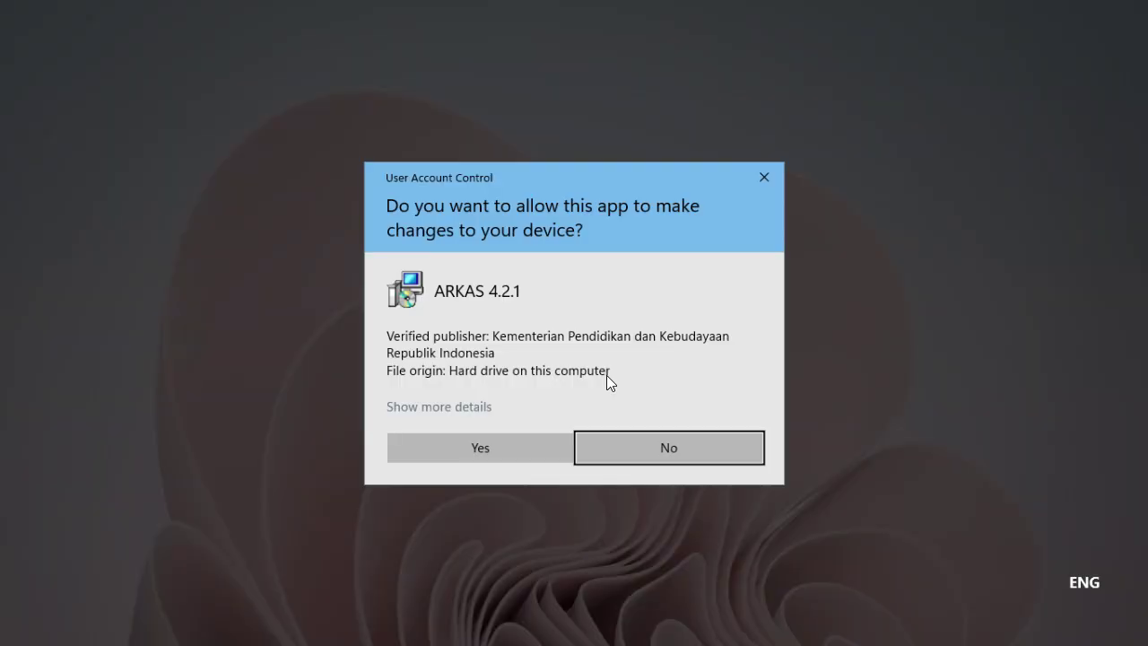
left_click(501, 439)
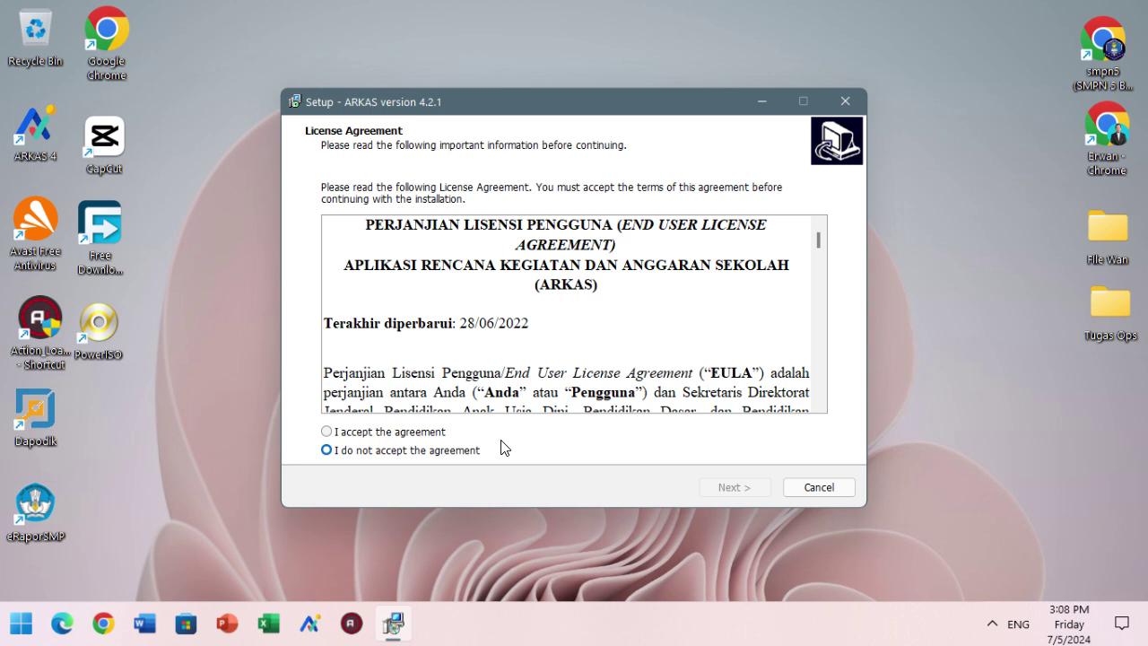
left_click(438, 432)
left_click(736, 485)
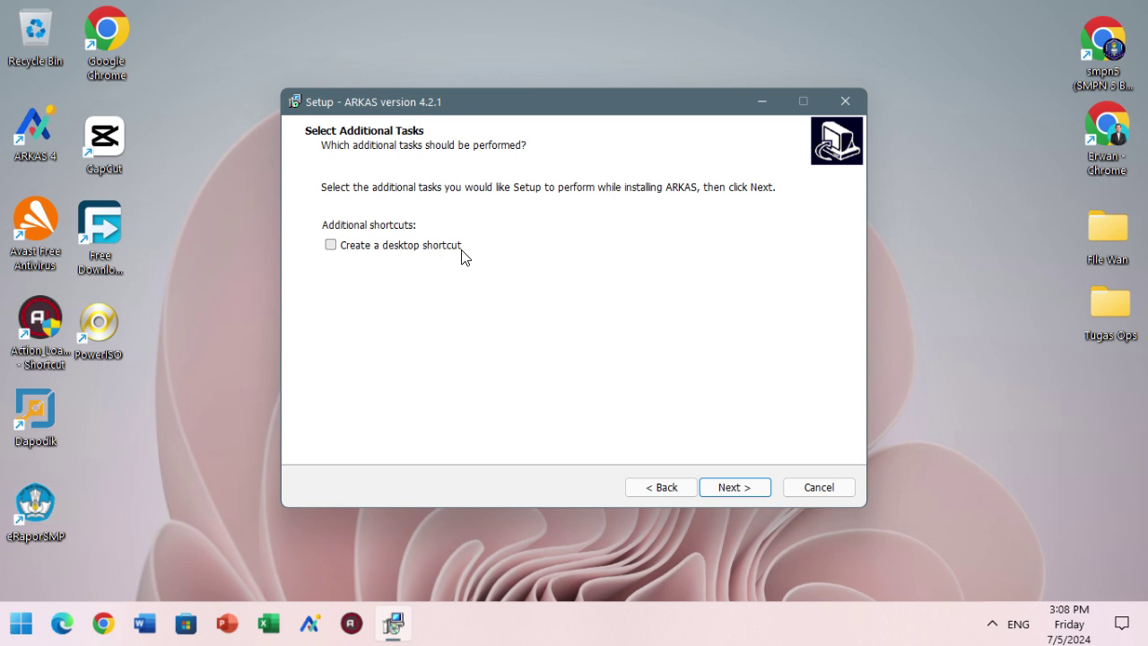
left_click(725, 486)
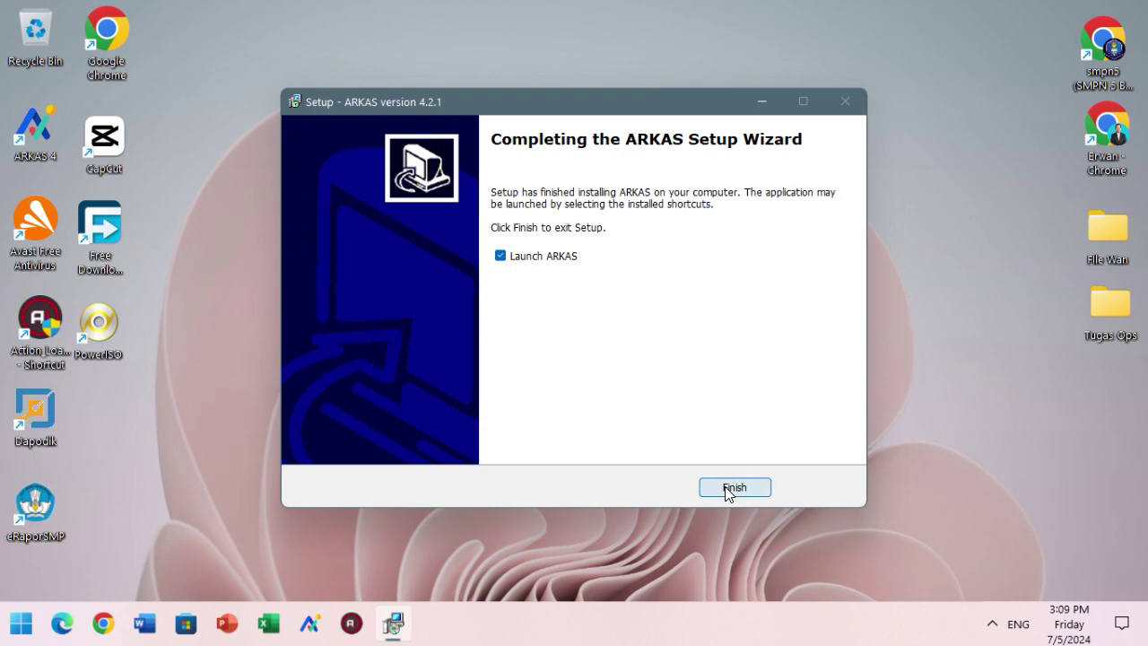
left_click(728, 486)
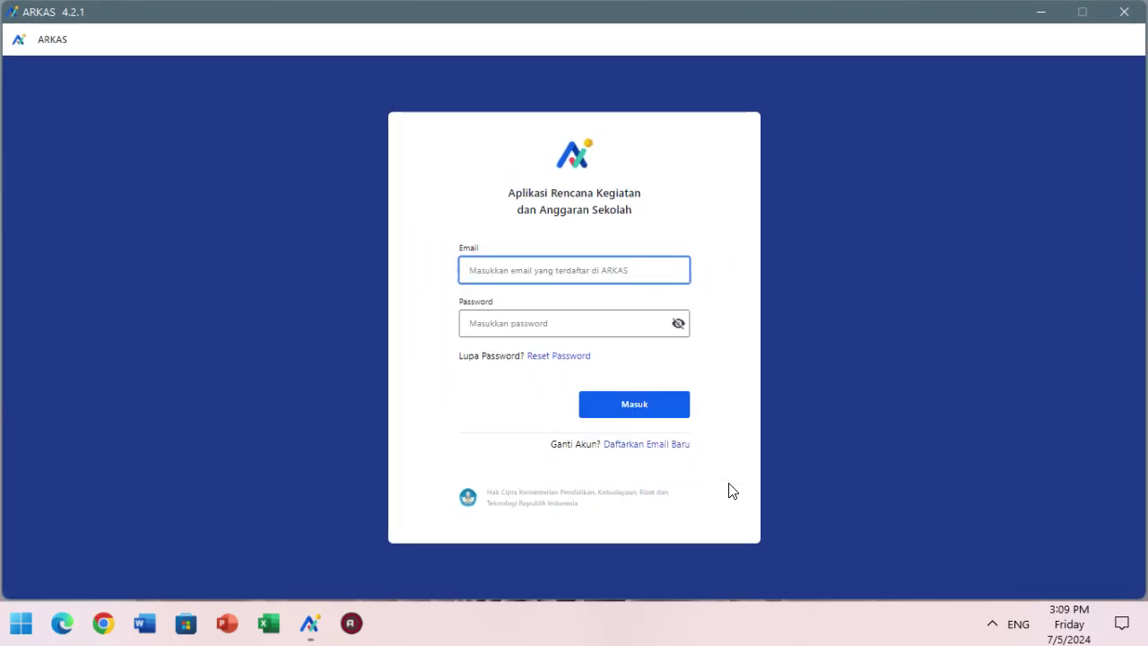
- Zoom in the login screen and sign in with the school account's e-mail and password
key("ctrl+plus")
key("ctrl+plus")
key("ctrl+plus")
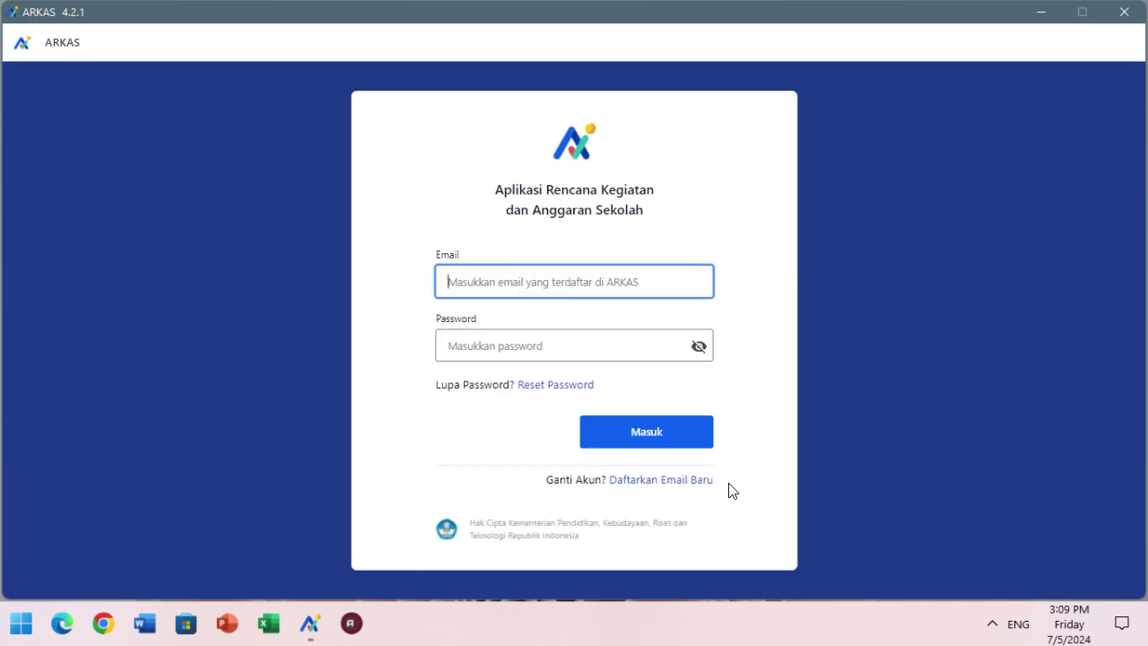
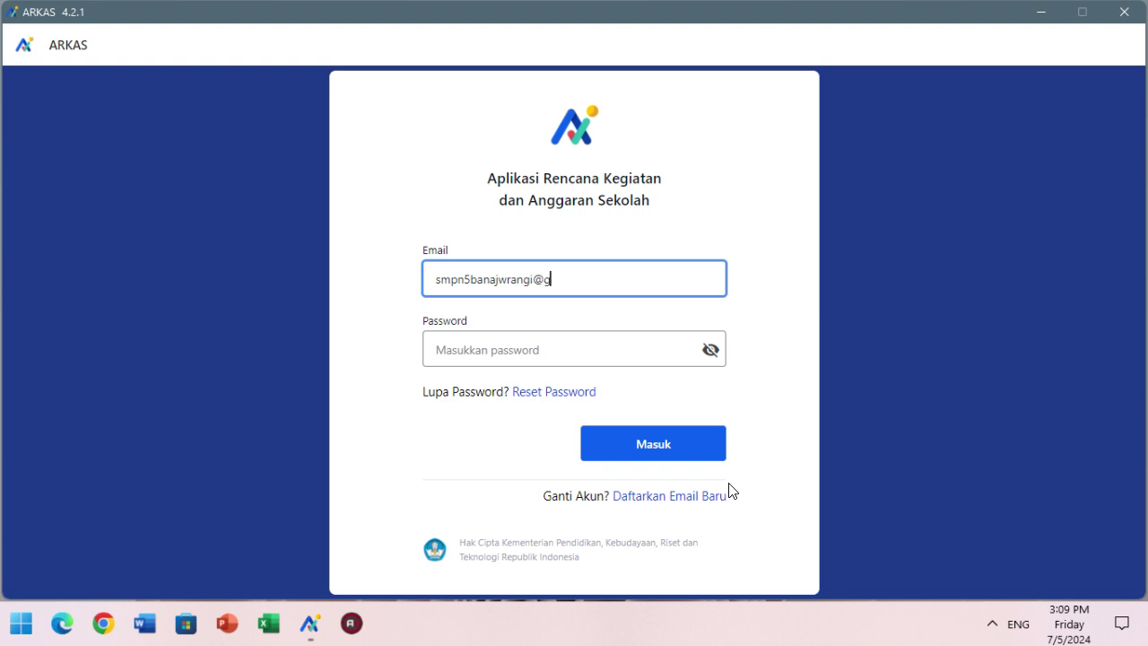
key("BackSpace")
key("BackSpace")
key("BackSpace")
key("BackSpace")
key("BackSpace")
key("BackSpace")
key("BackSpace")
key("BackSpace")
key("BackSpace")
key("BackSpace")
key("BackSpace")
key("BackSpace")
key("BackSpace")
key("Tab")
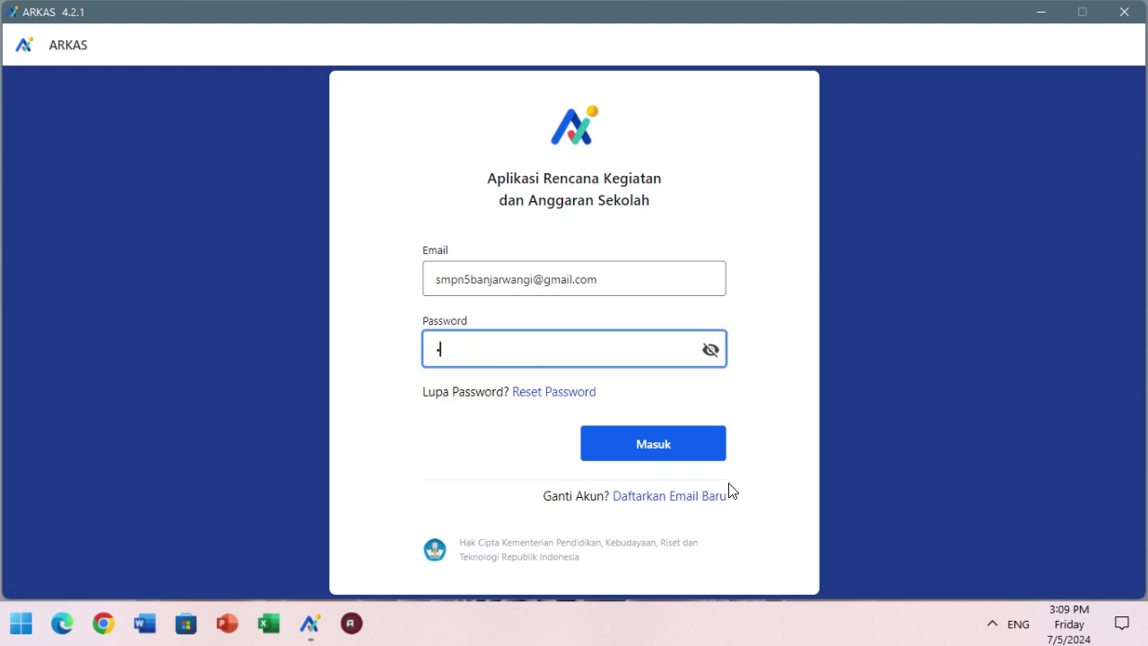
key("Return")
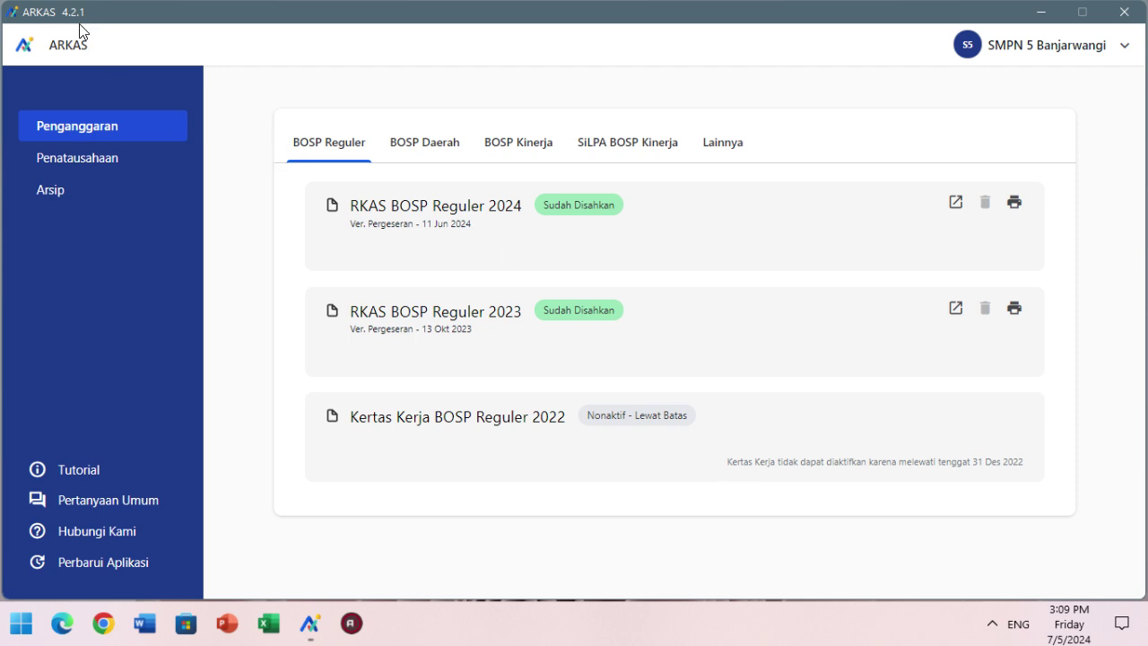
- Verify 4.2.1 is installed under Perbarui Aplikasi, then open the Juni 2024 BKU in Penatausahaan
left_click(103, 157)
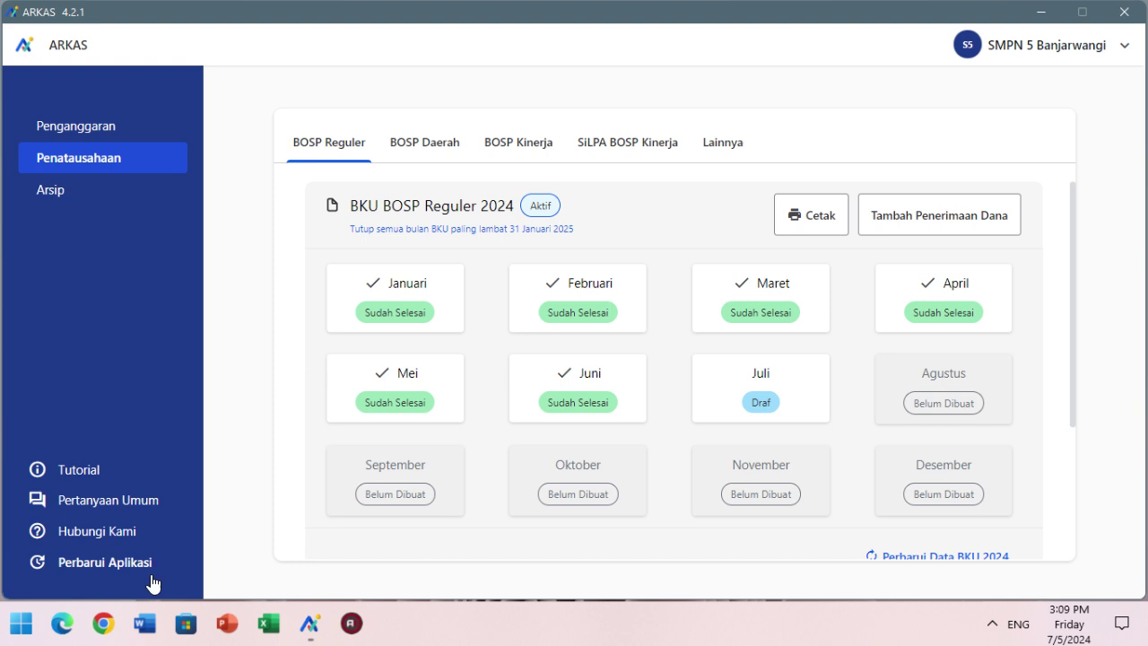
left_click(139, 569)
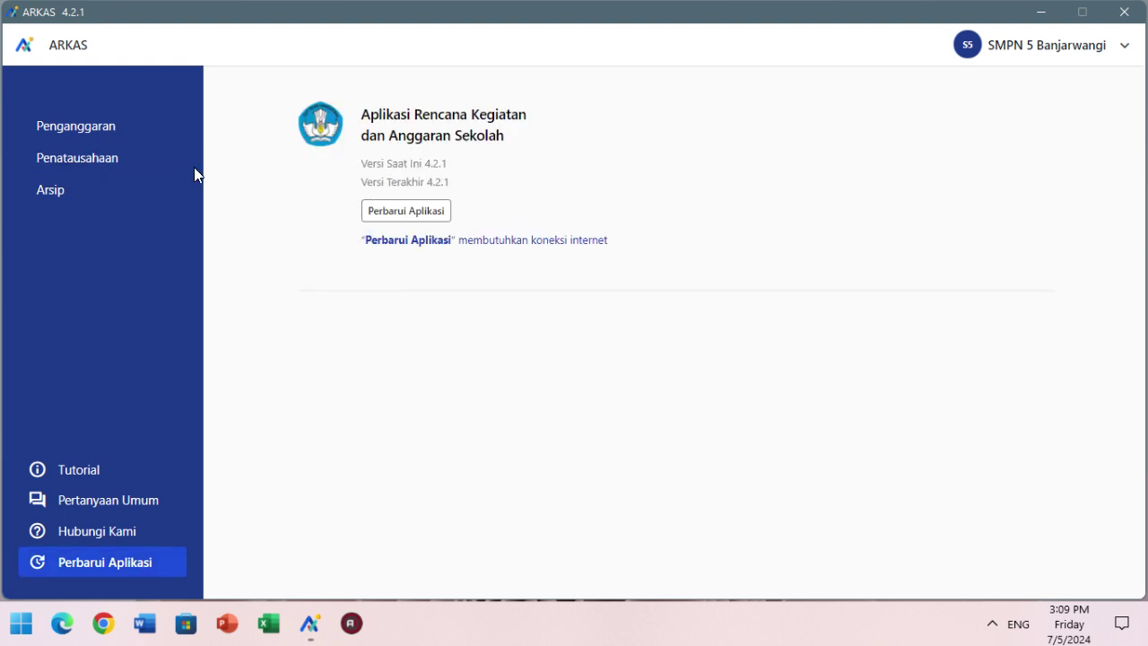
left_click(146, 136)
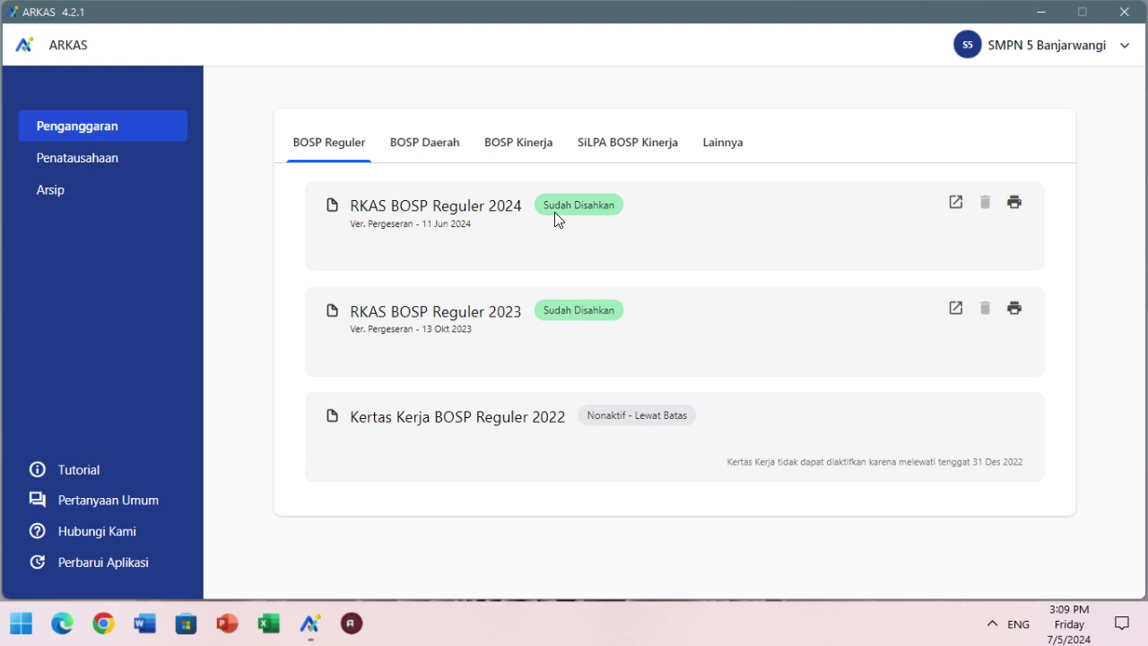
left_click(154, 159)
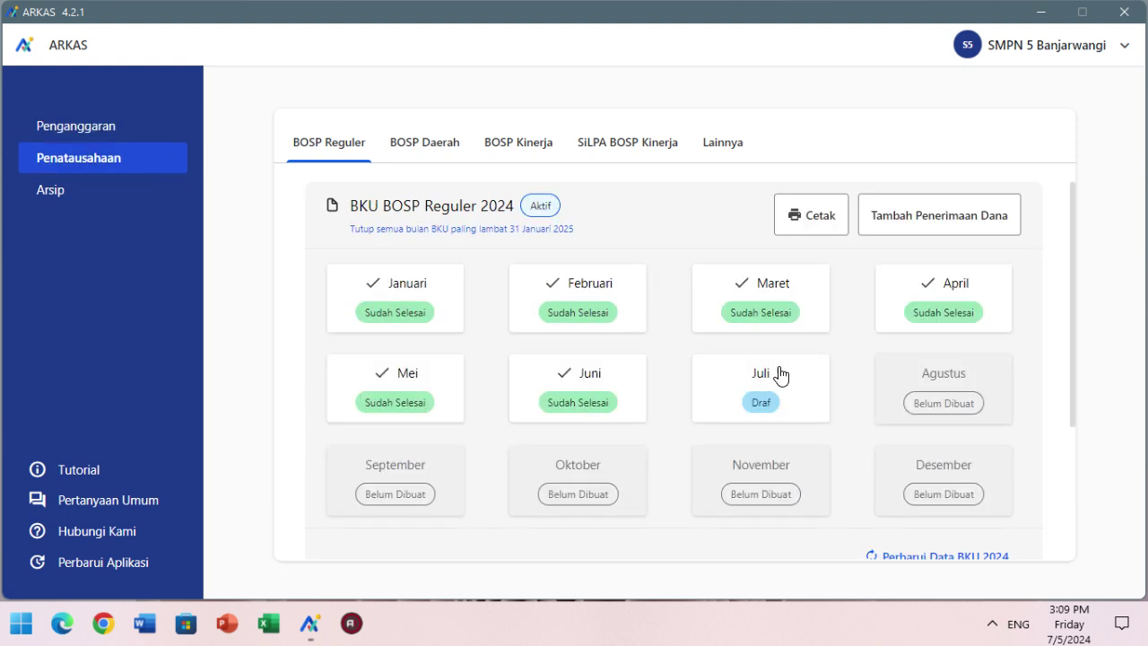
left_click(610, 389)
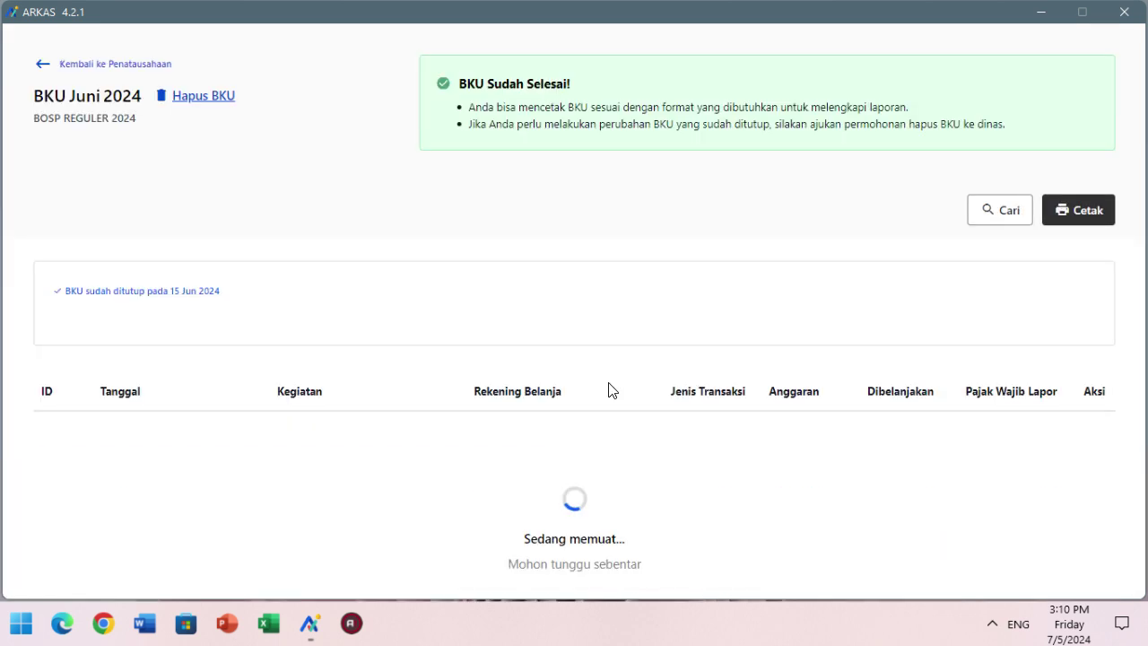
- Preview the June 2024 Rekapitulasi Realisasi report on the Cetak page and scroll through it
left_click(1076, 215)
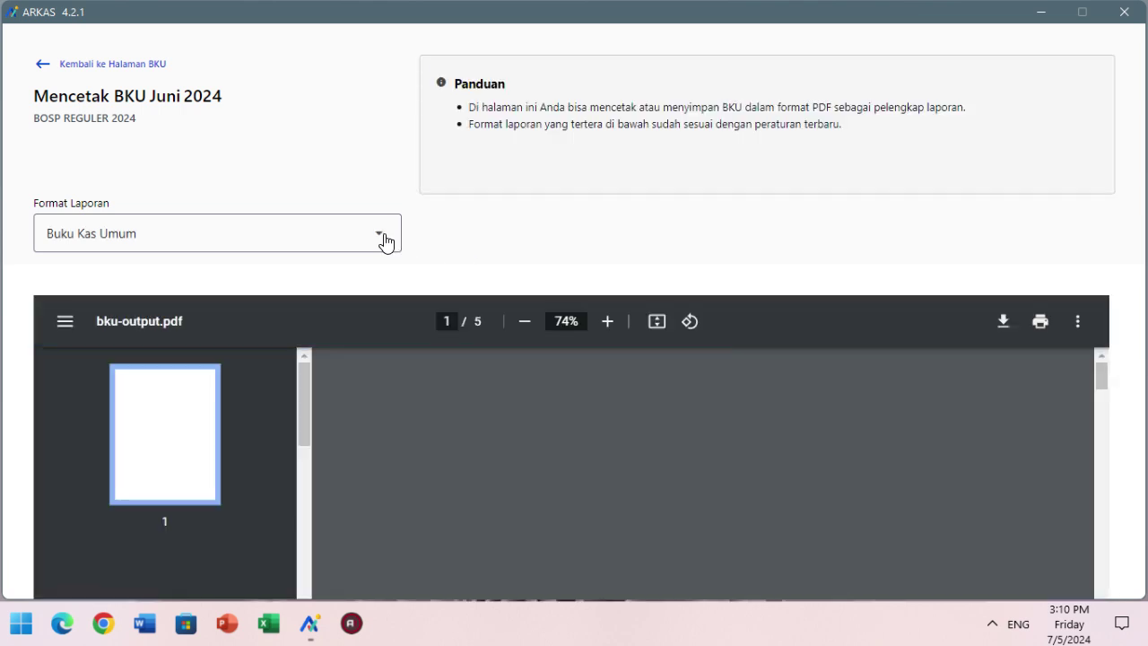
left_click(385, 242)
left_click_drag(388, 283, 400, 348)
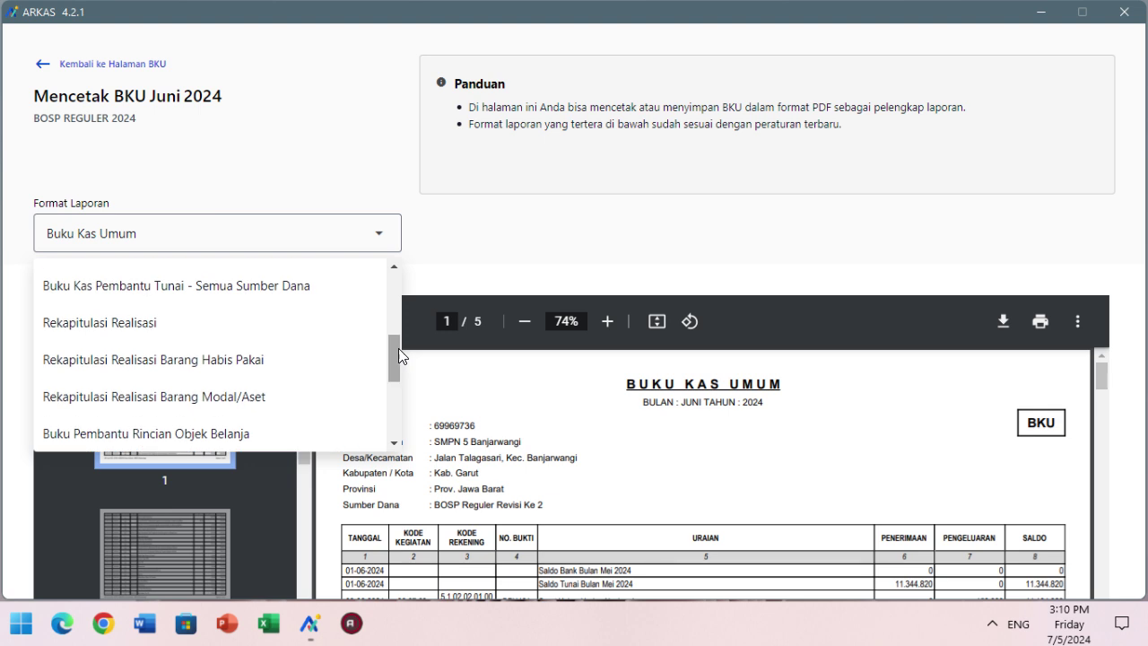
left_click(366, 330)
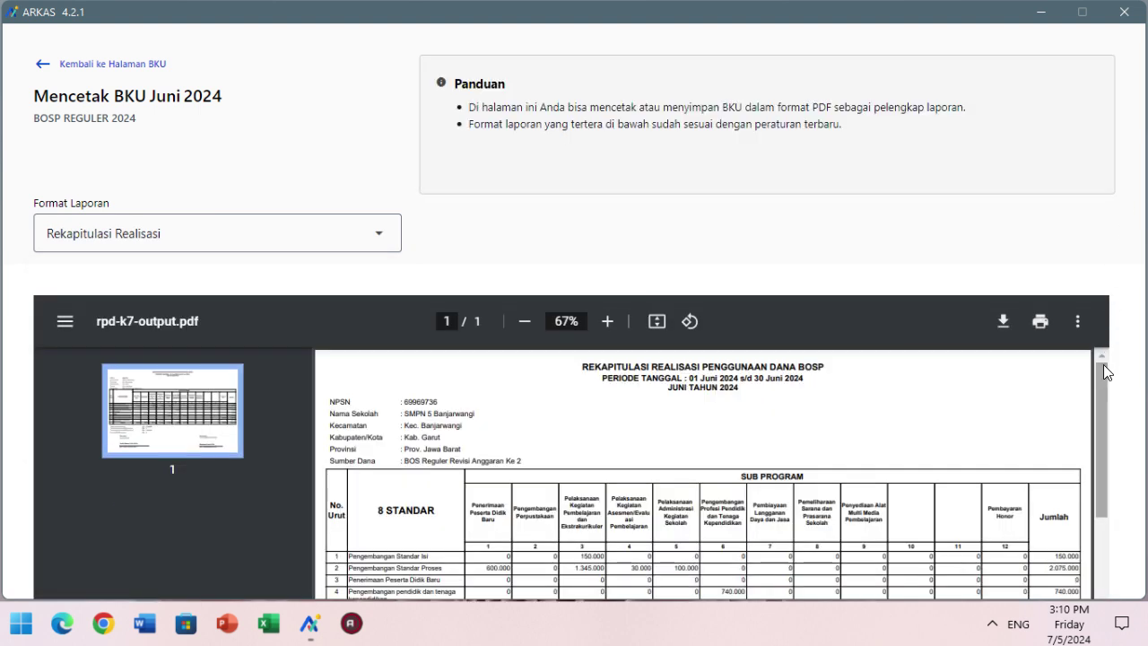
mouse_move(1103, 364)
left_mouse_down()
mouse_move(1109, 485)
mouse_move(1091, 329)
left_mouse_up()
- Go back to the BKU month overview, log out via the account menu, and close ARKAS
left_click(141, 69)
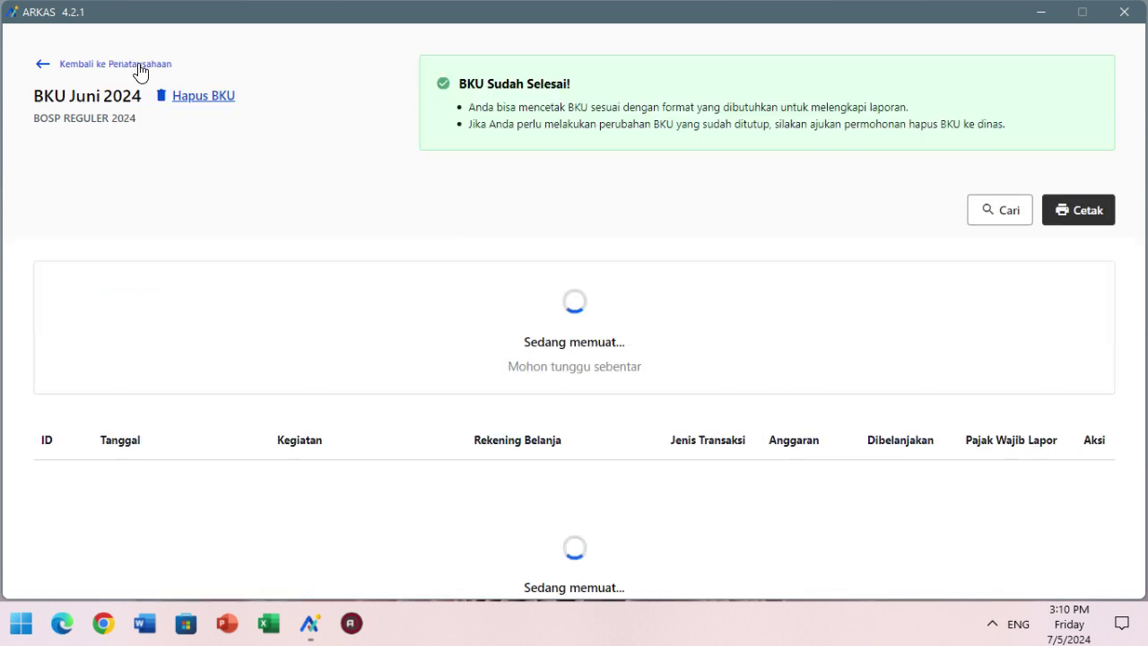
left_click(138, 63)
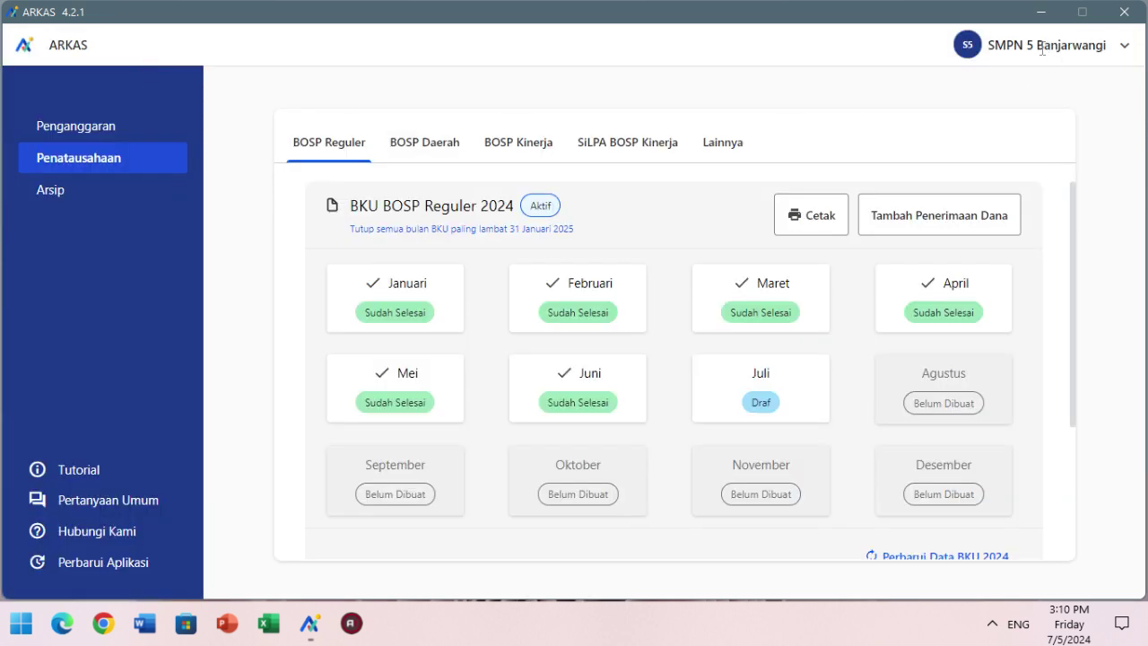
left_click(1125, 55)
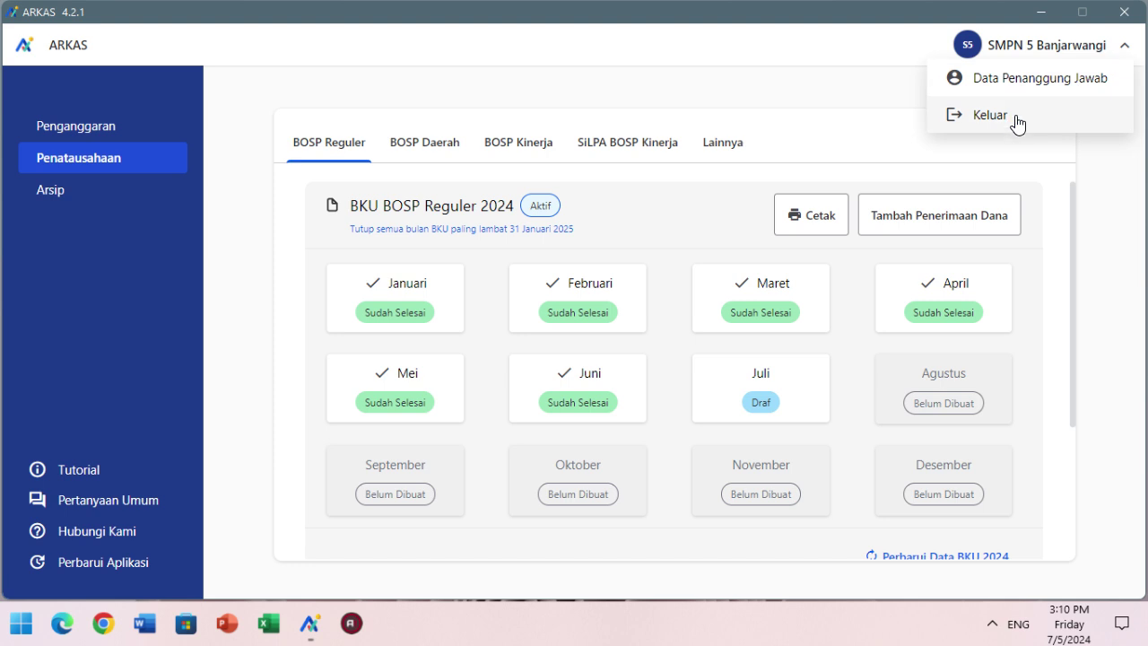
left_click(1013, 117)
left_click(727, 395)
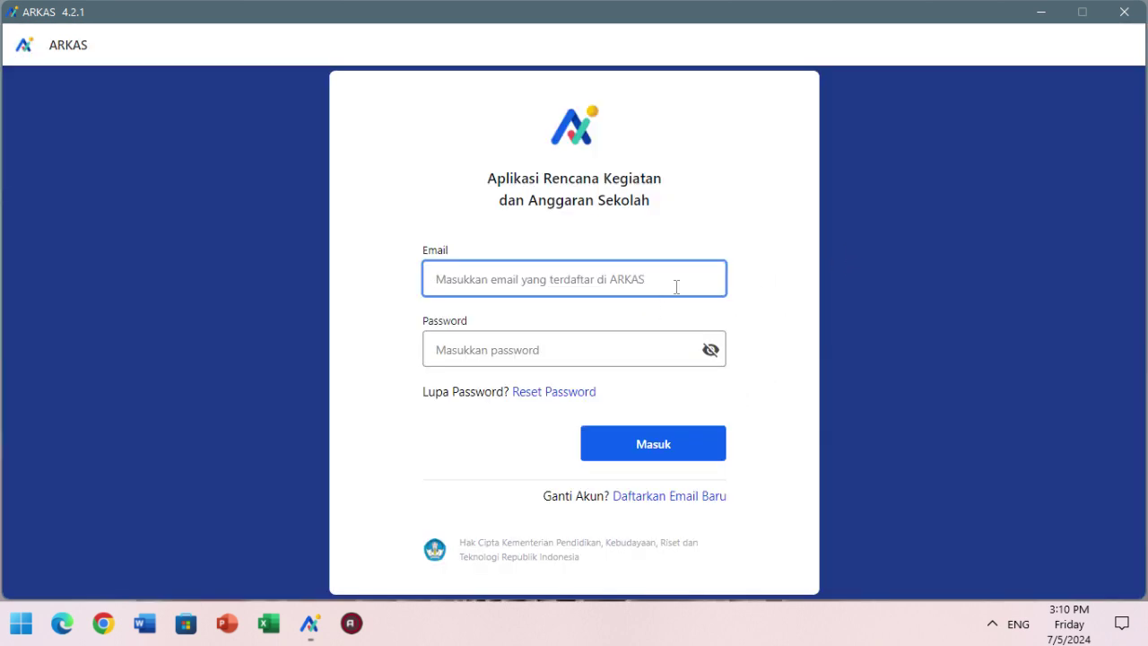
left_click(1132, 11)
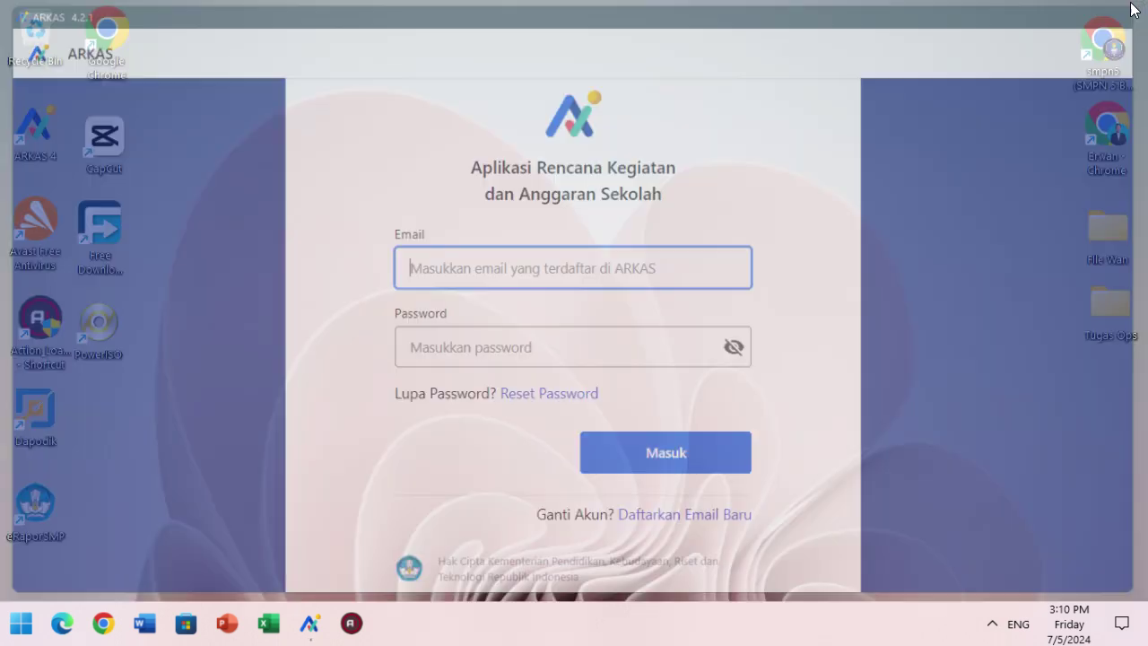